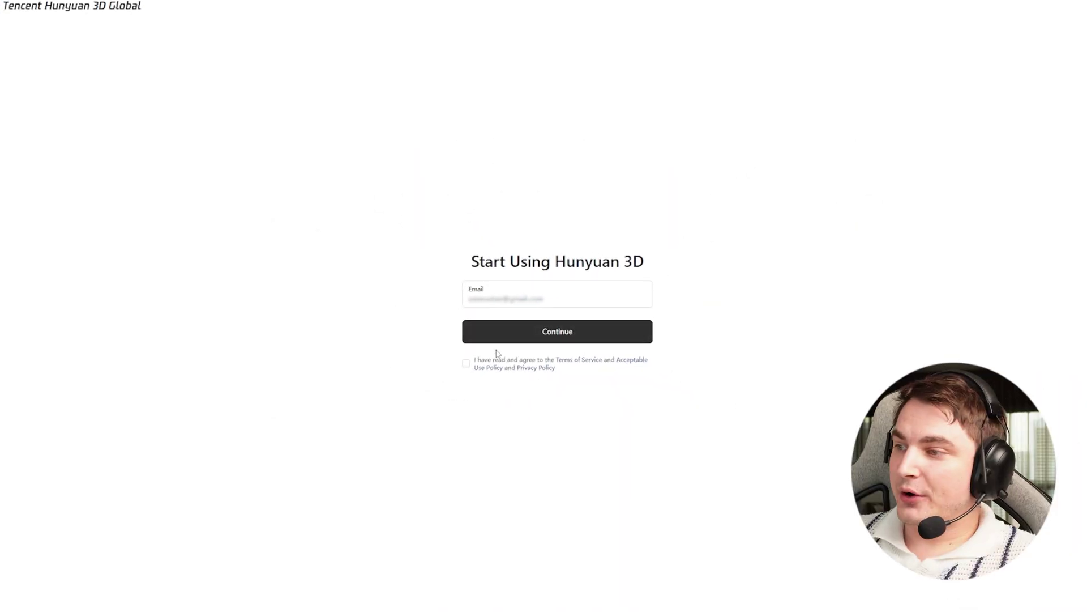
Step: Sign in by email, keep 3DGeneration-V3.0 as the model, and choose Multiple Images input
left_click(543, 332)
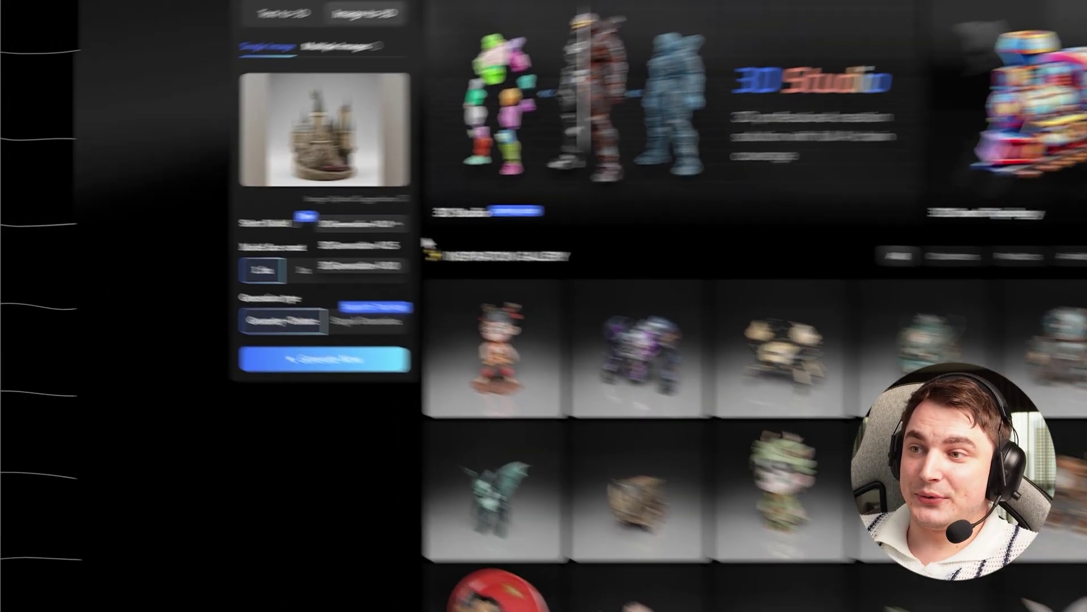
left_click(208, 214)
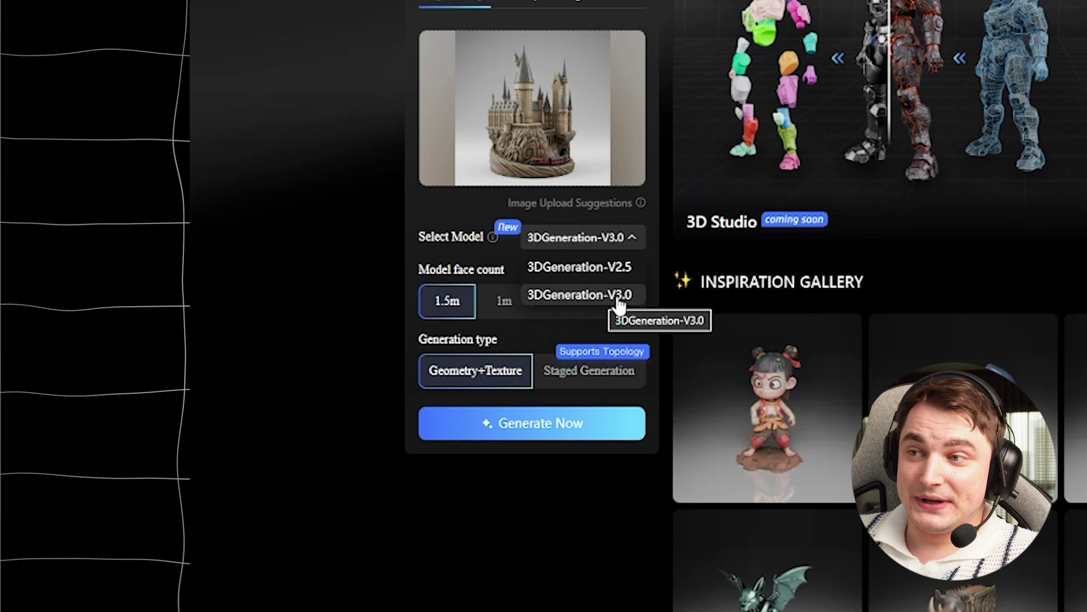
left_click(425, 270)
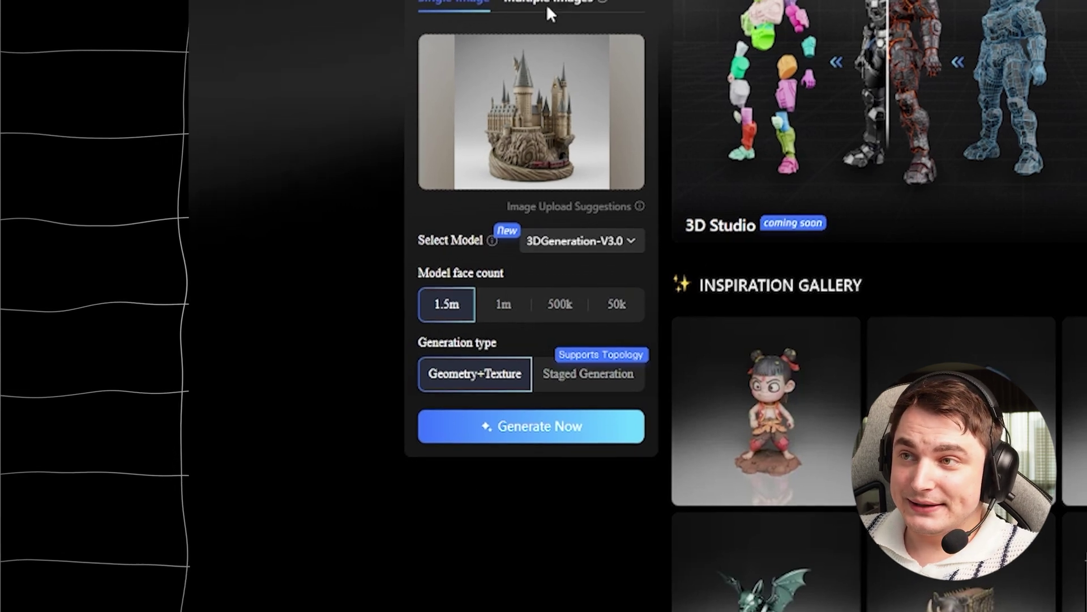
left_click(546, 4)
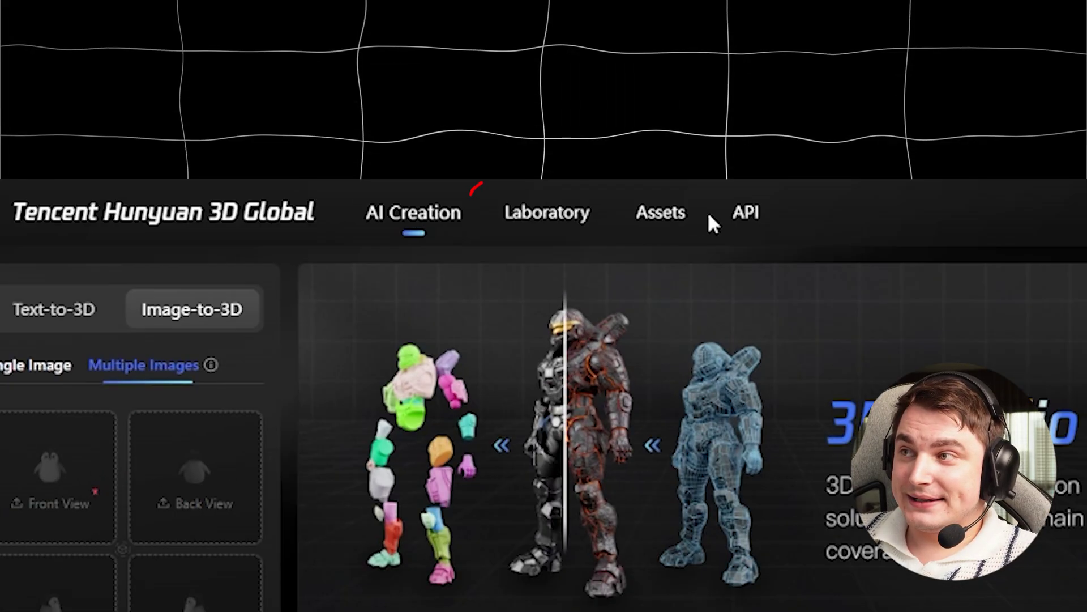
Step: Open Laboratory's 3D Smart Topology tool in Model-to-3D mode and begin a model upload
left_click(379, 28)
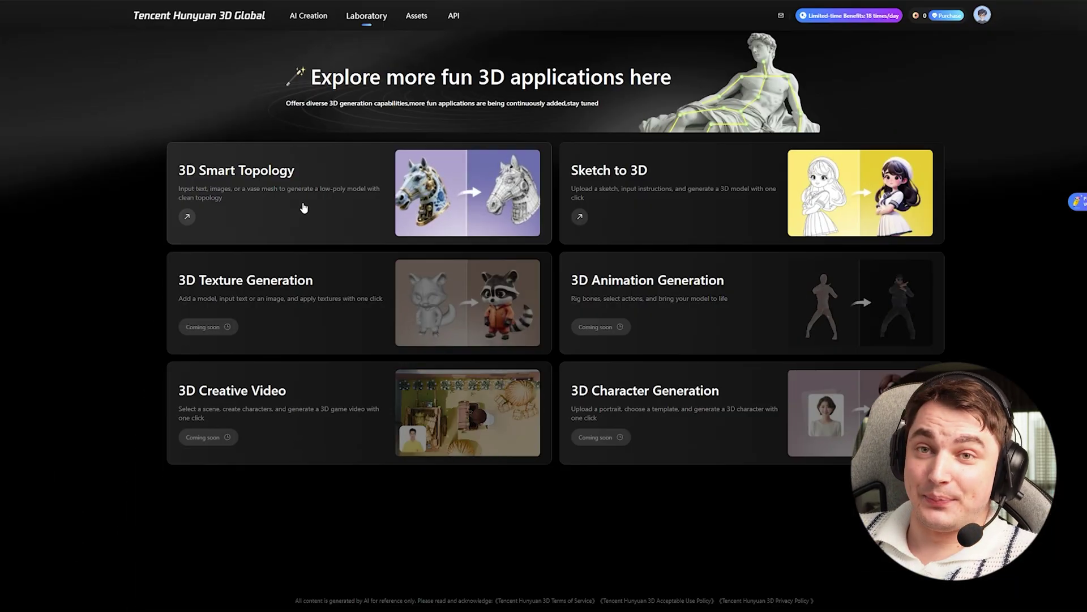
left_click(262, 212)
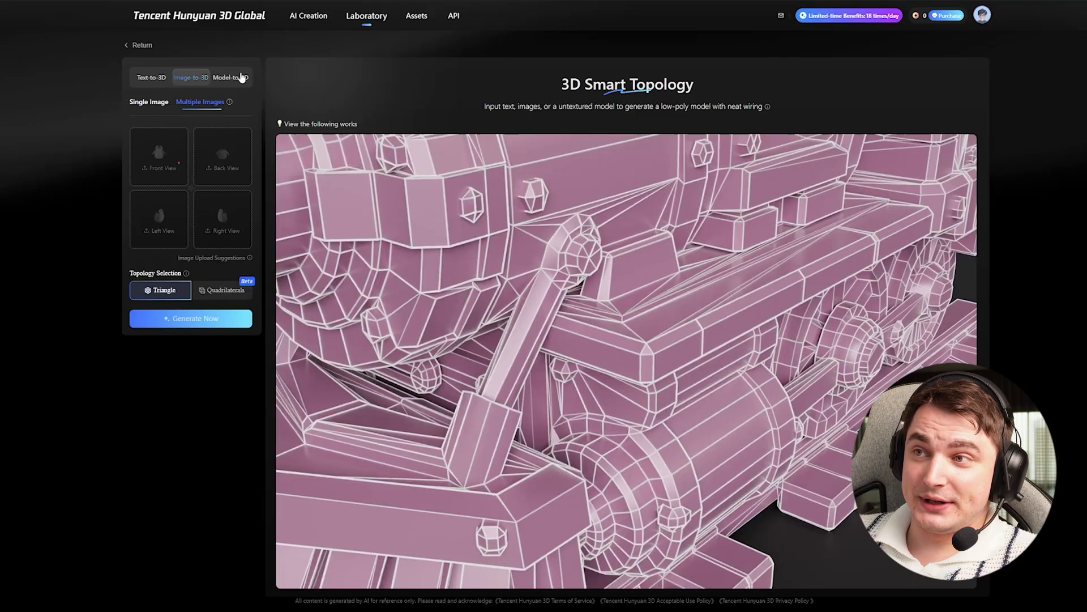
left_click(230, 78)
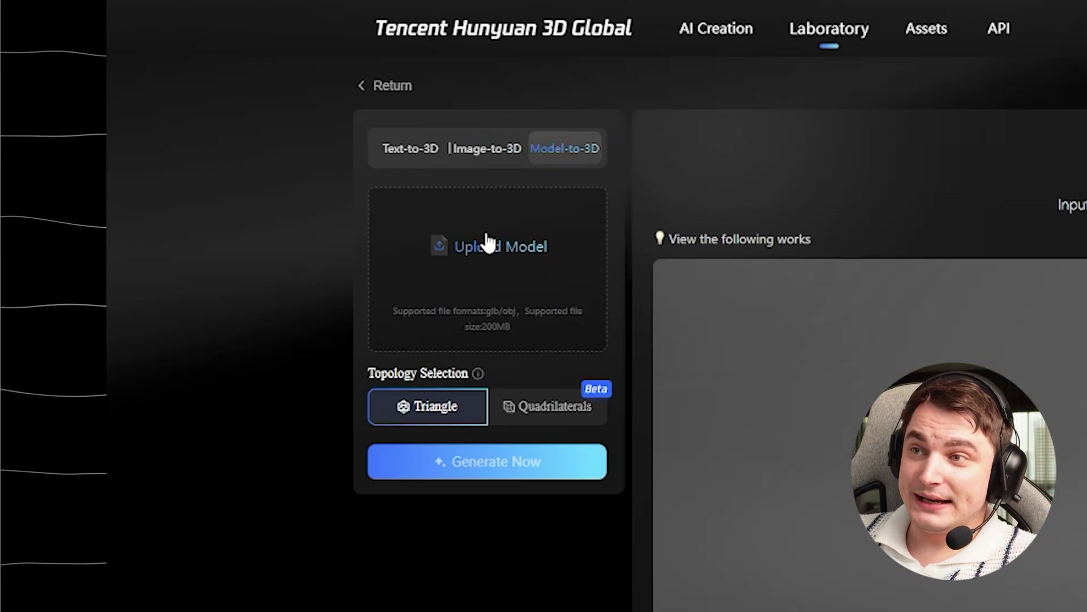
left_click(490, 246)
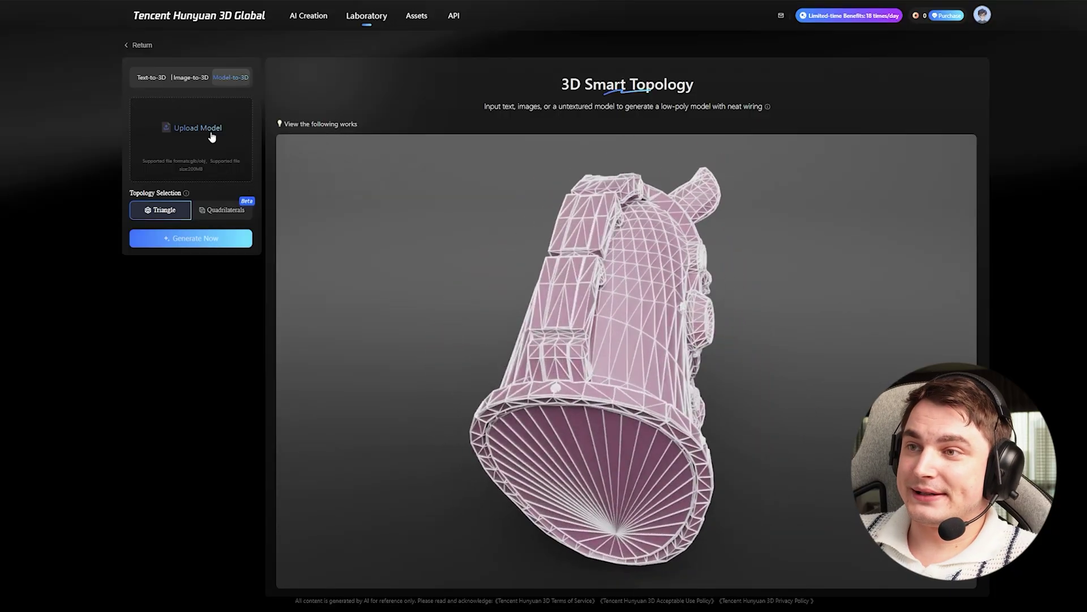
Step: Retopologise hitem3d.glb, inspect the creature in Wireframe + solid, then view the castle asset
left_click(213, 136)
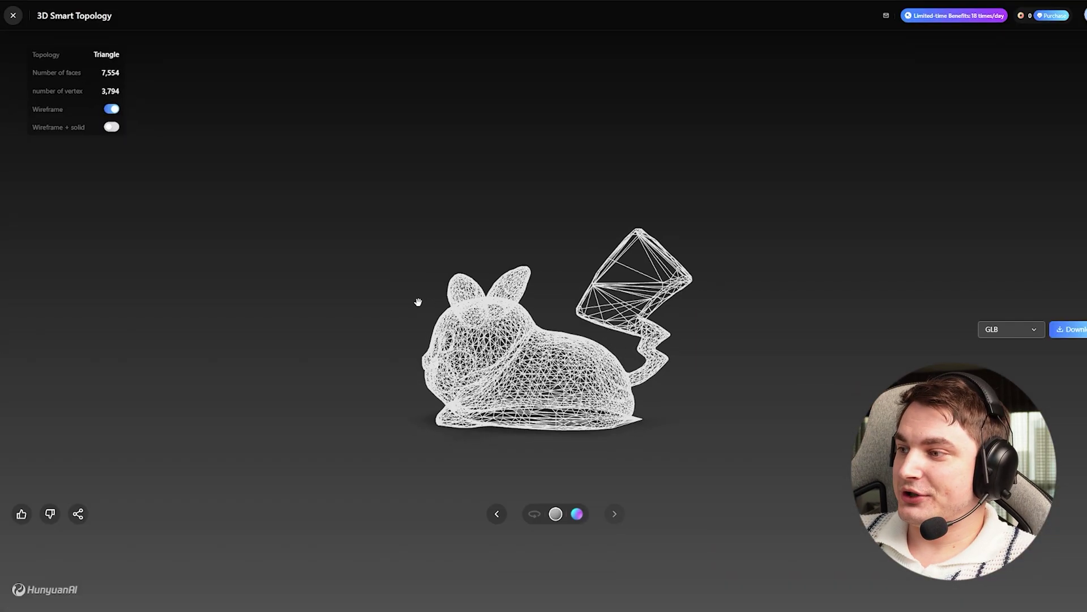
left_click(111, 127)
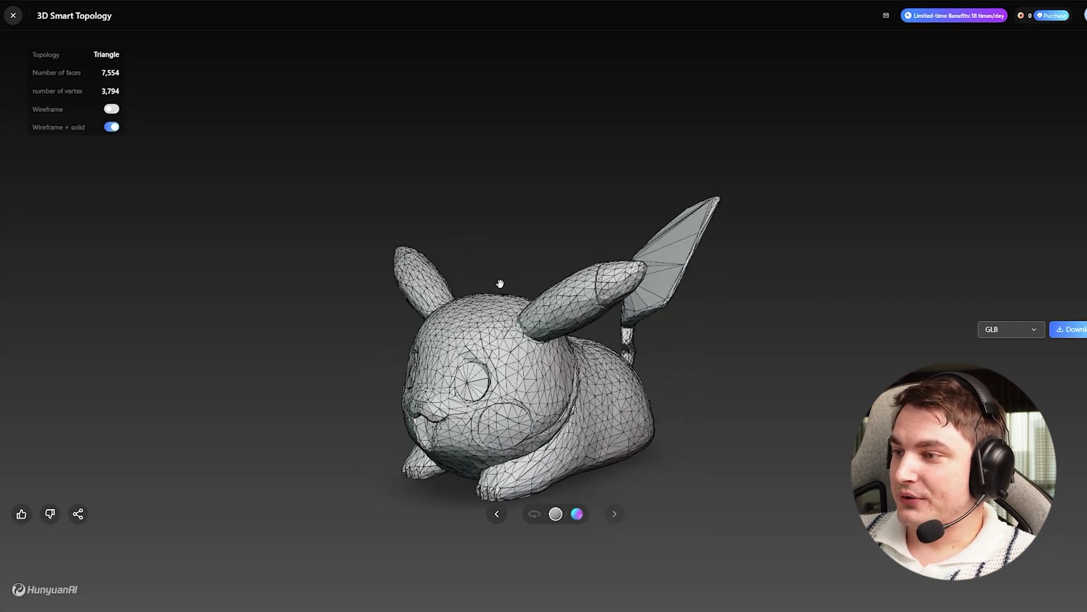
left_click_drag(499, 283, 545, 281)
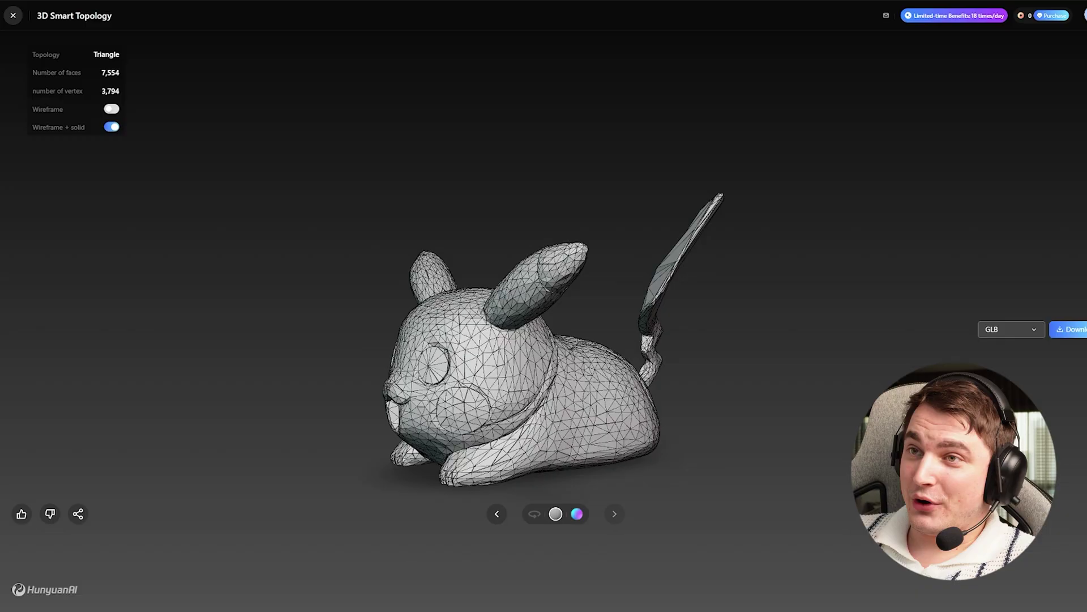
left_click(14, 15)
left_click(163, 123)
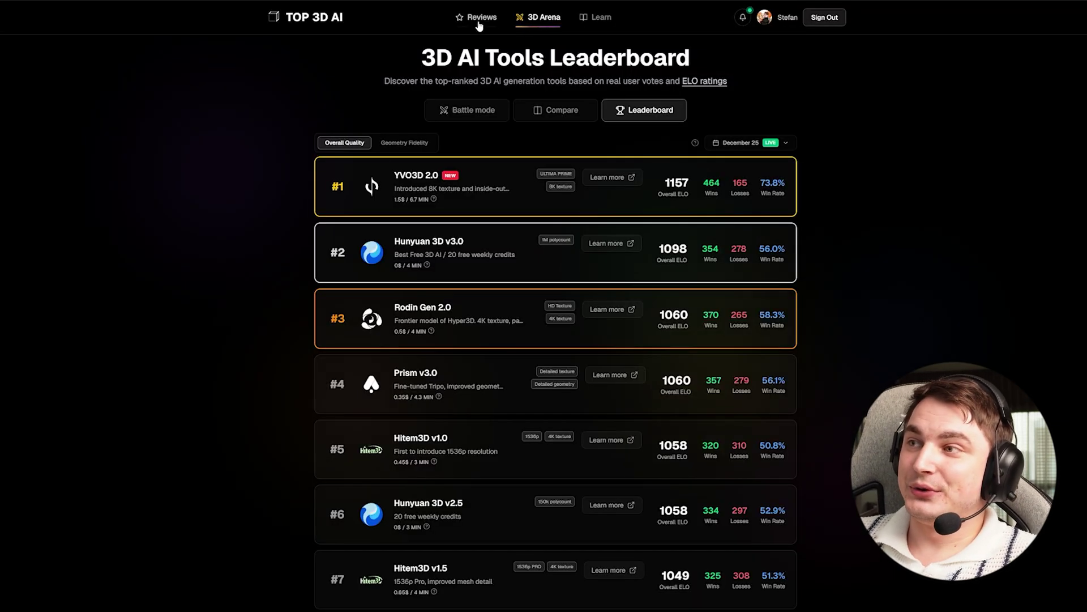
Step: Show TOP 3D AI's tool reviews, then its 3D AI tools leaderboard
left_click(508, 23)
scroll(253, 223, "down", 2)
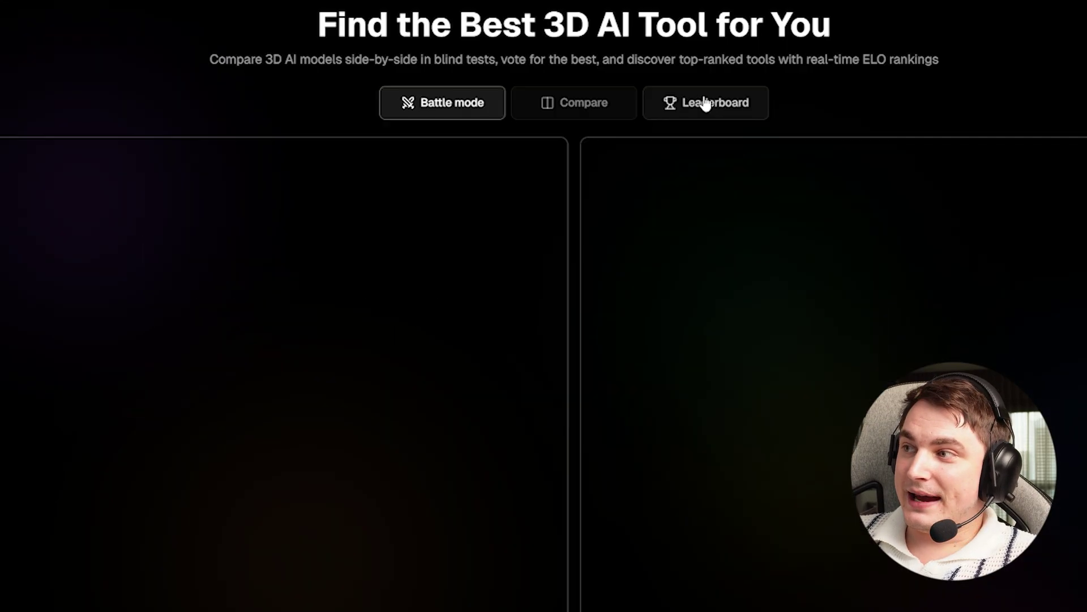
left_click(705, 105)
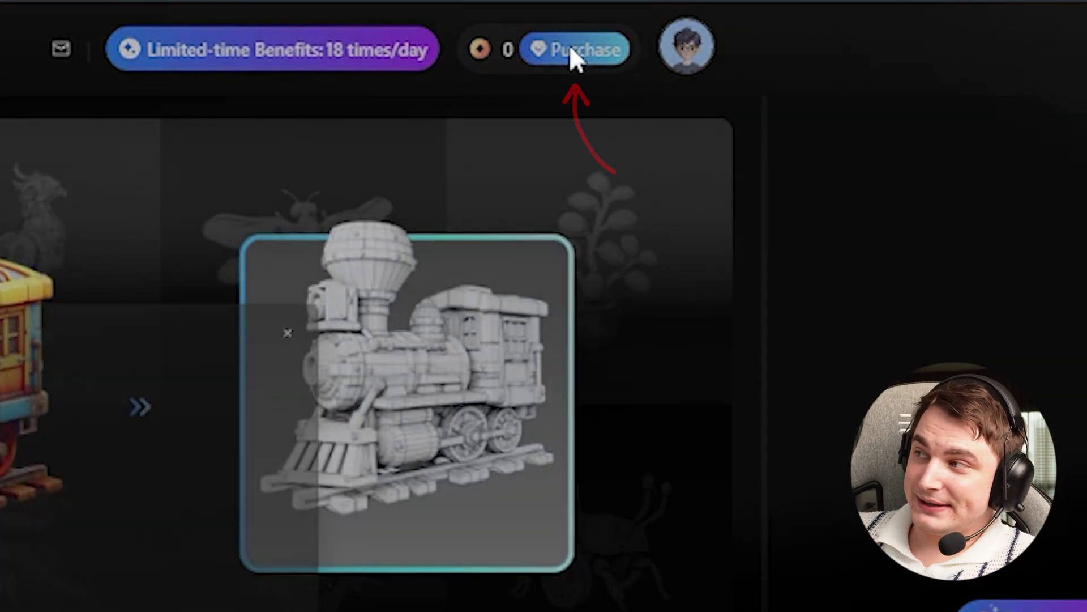
Step: Compare the Credits packs with the Plans, highlighting the Plus plan's USD-to-generation rate
left_click(575, 62)
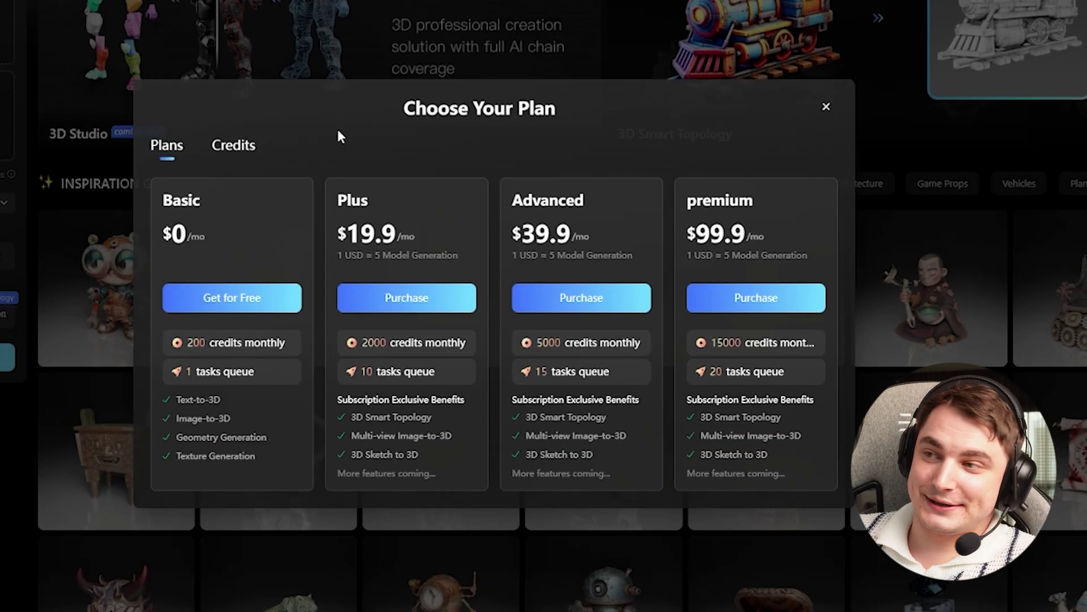
left_click(233, 144)
left_click(166, 144)
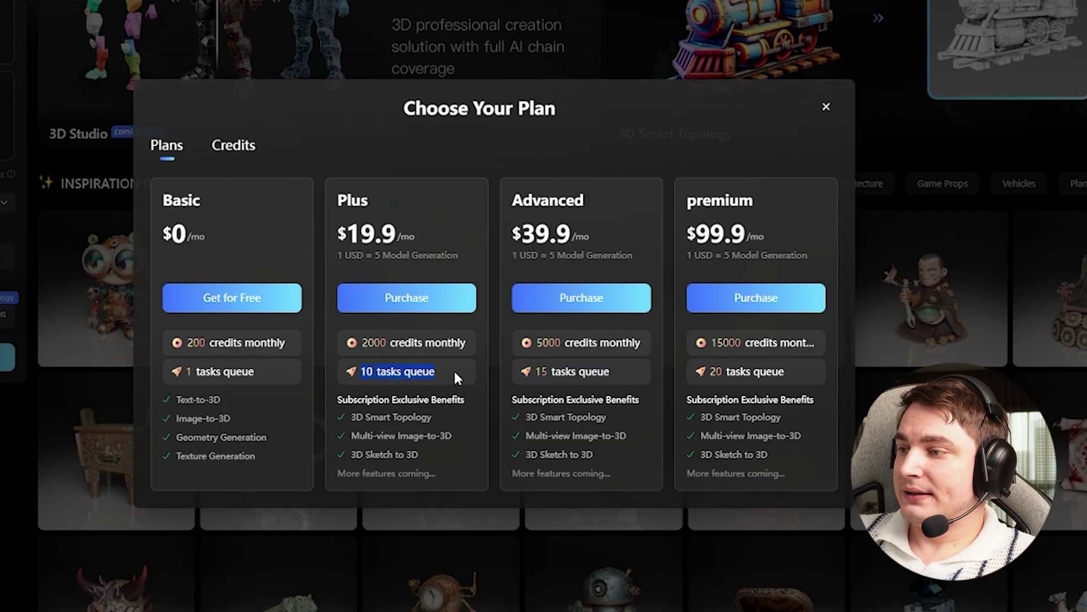
left_click(346, 259)
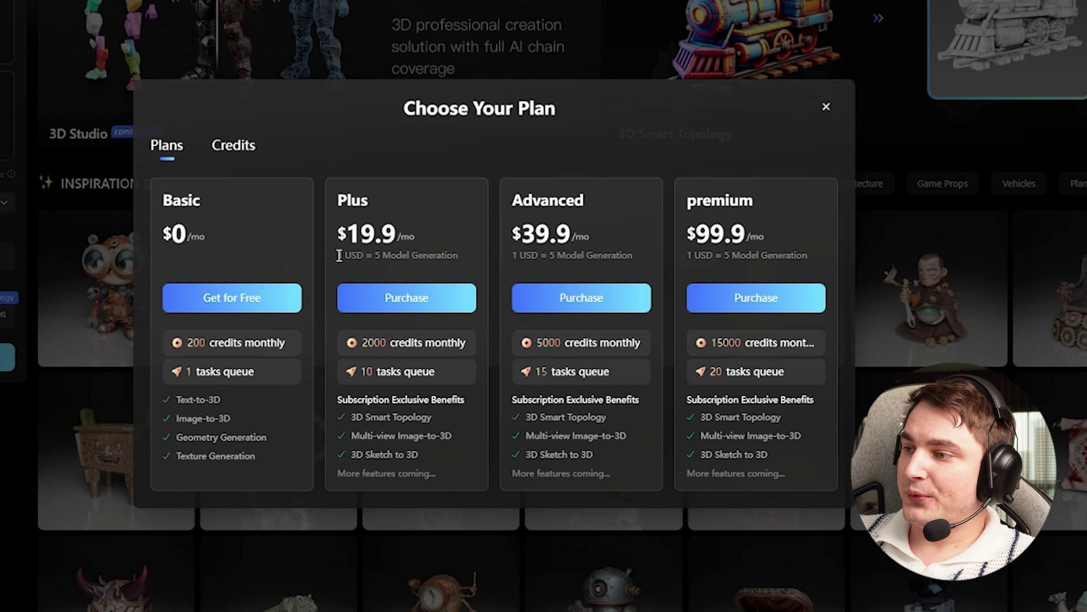
left_click_drag(455, 265, 477, 260)
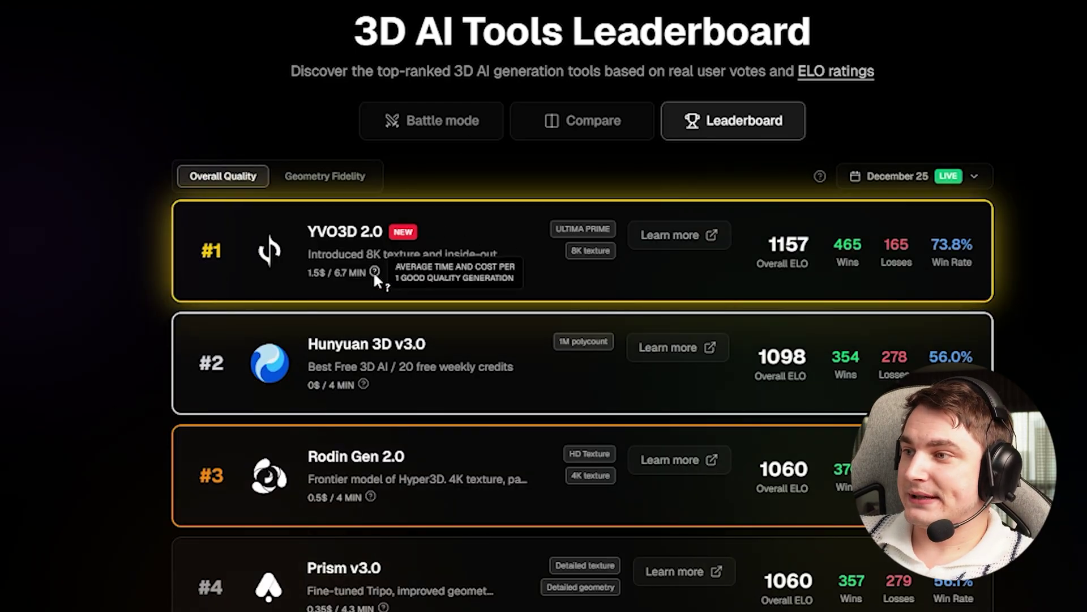
scroll(372, 317, "down", 2)
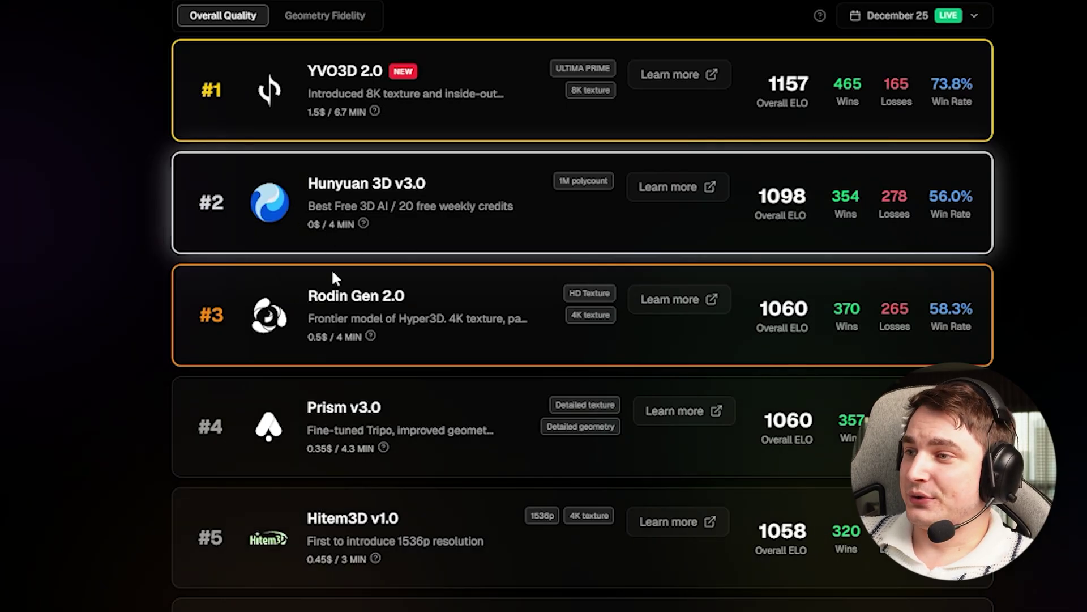
scroll(298, 358, "down", 1)
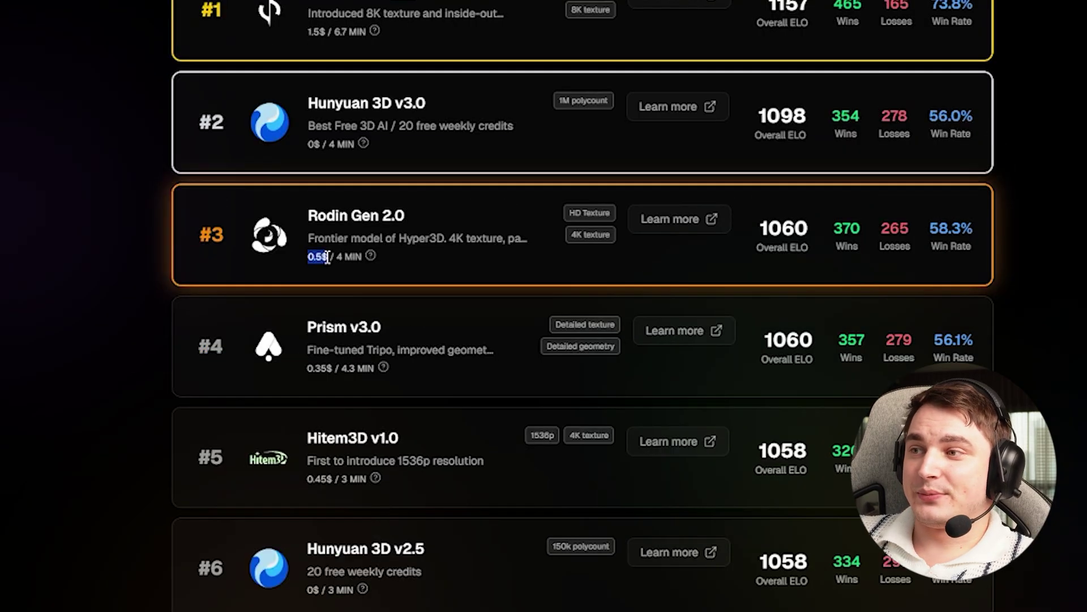
scroll(384, 304, "down", 1)
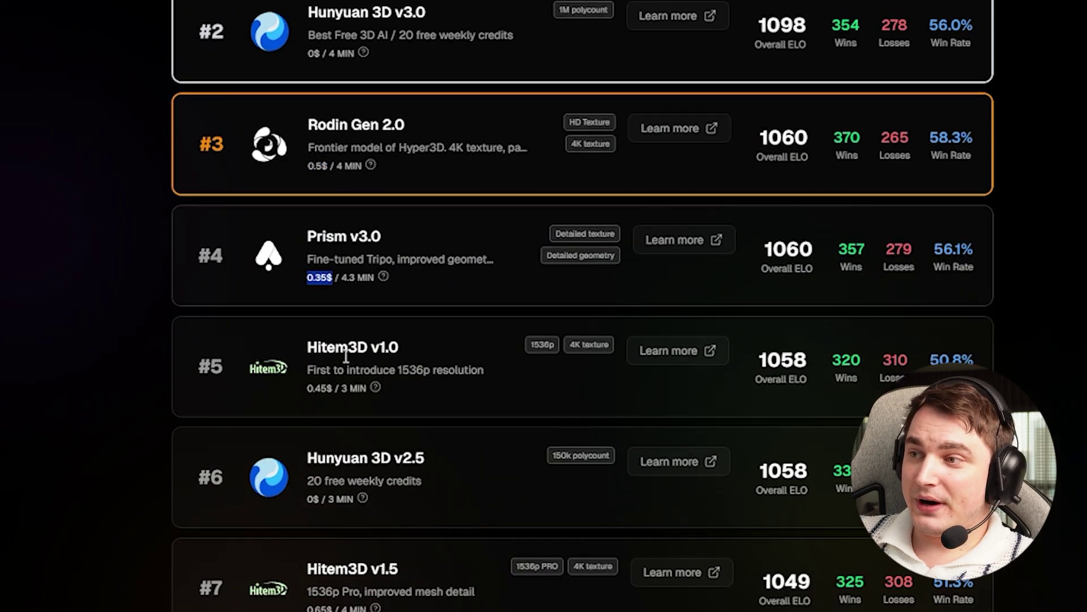
scroll(332, 293, "down", 1)
left_click_drag(308, 277, 340, 318)
Step: Clear the highlighted text in the leaderboard's Hitem3D row
left_click(338, 337)
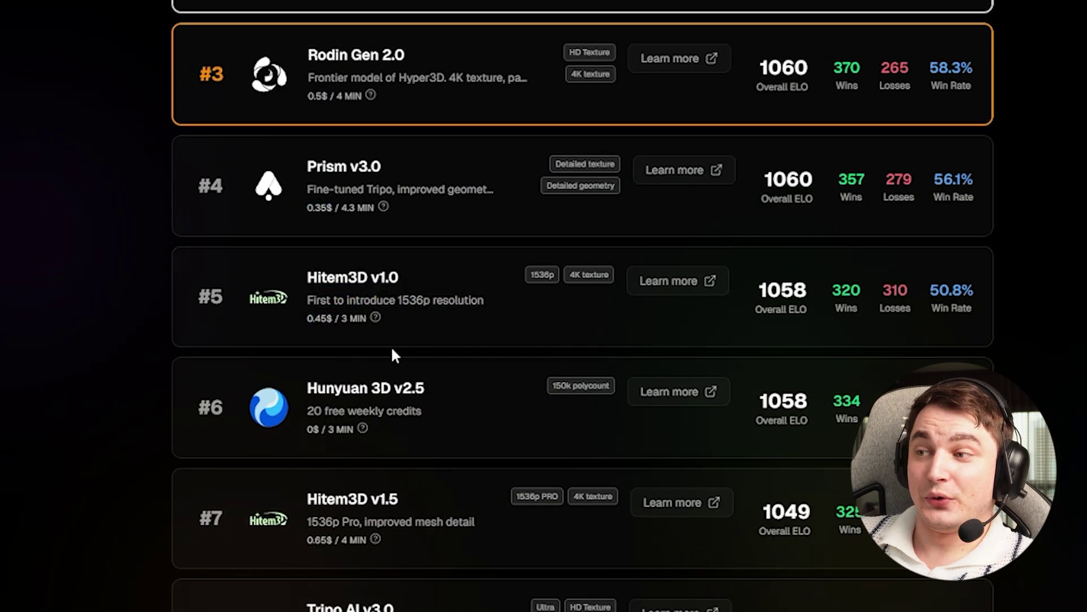
scroll(409, 347, "down", 2)
scroll(330, 491, "down", 1)
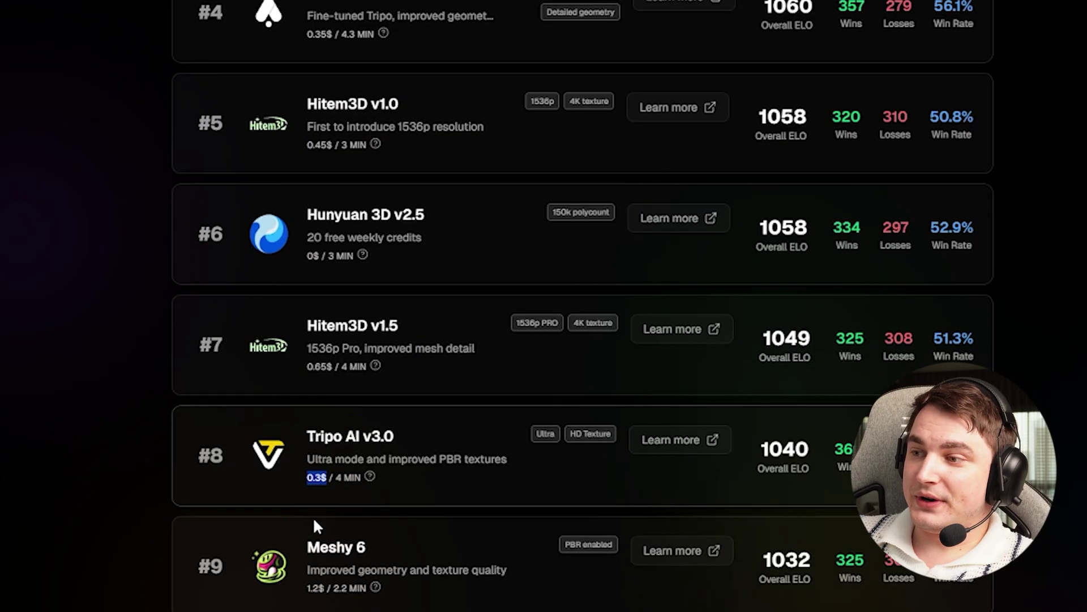
left_click_drag(308, 521, 323, 525)
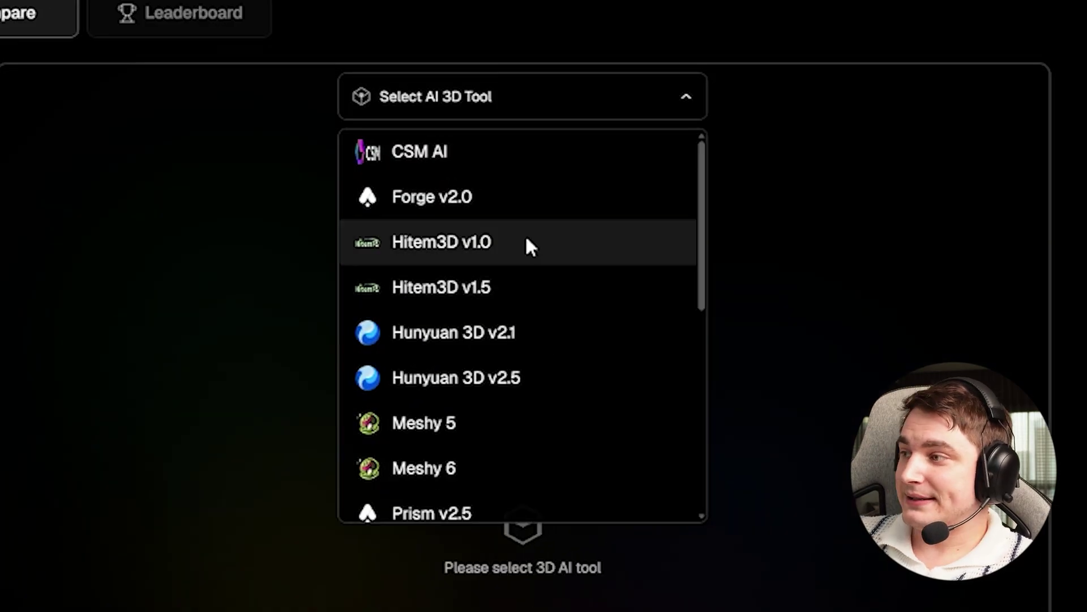
Step: Pick Hitem3D v1.0 as the opponent, orbit both storefront models, then load the alien head test
left_click(525, 243)
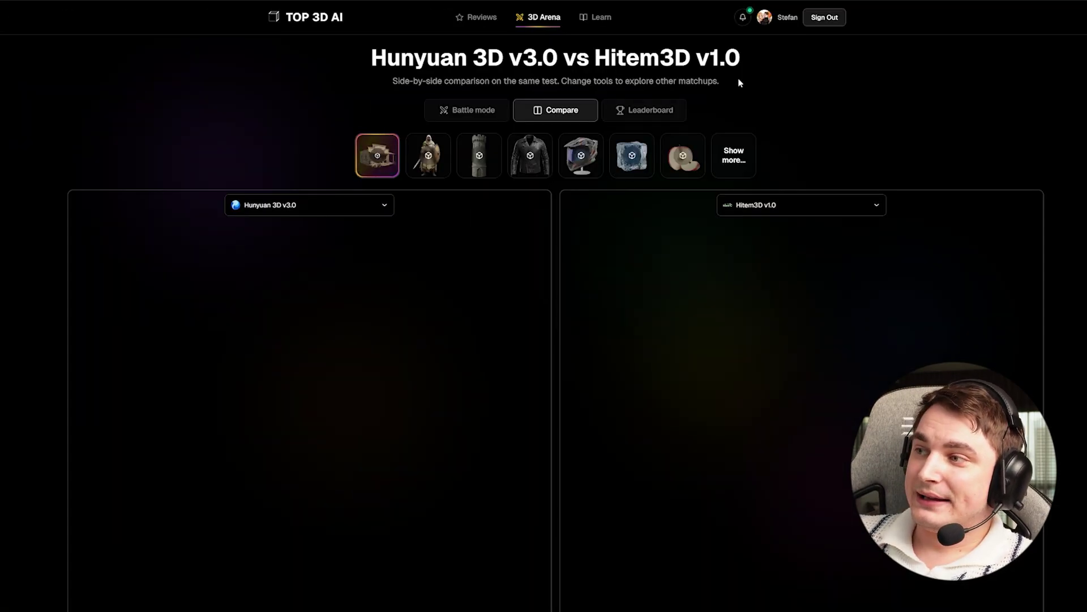
scroll(425, 267, "down", 2)
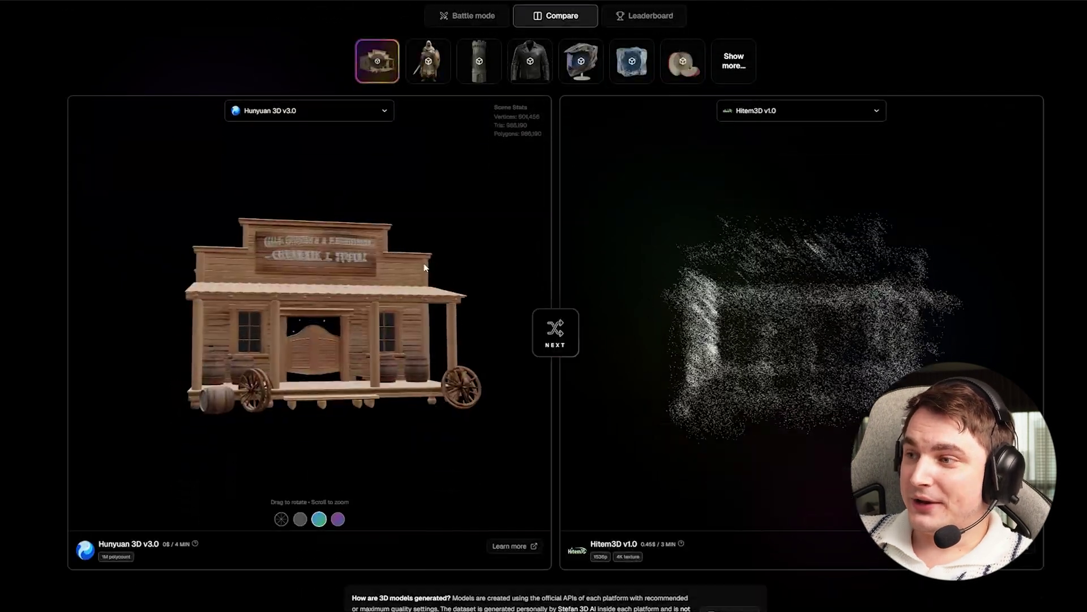
left_click_drag(425, 267, 480, 276)
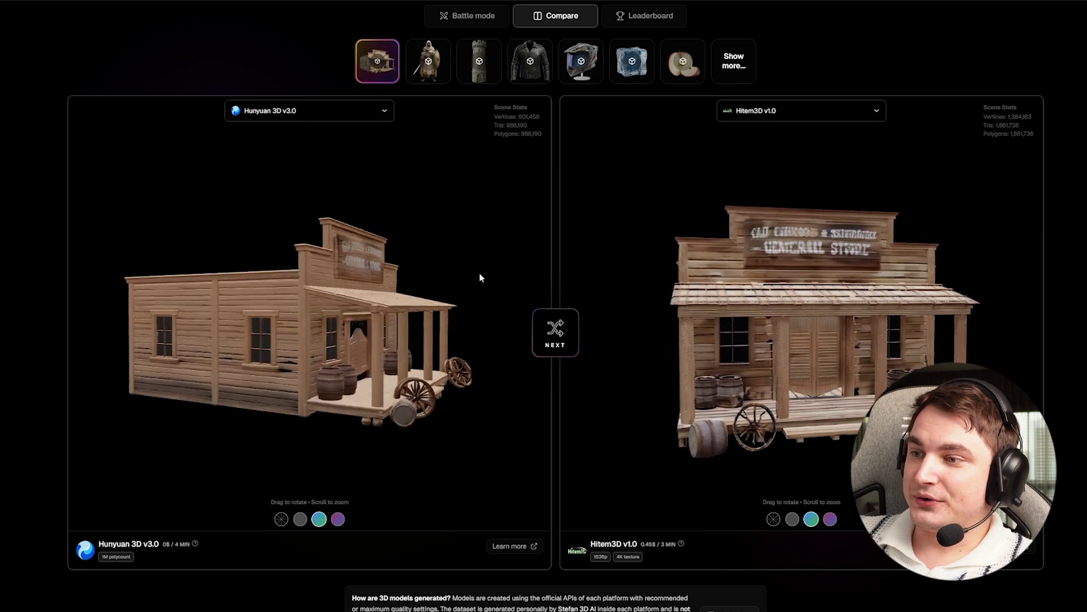
left_click_drag(722, 323, 645, 323)
left_click(734, 60)
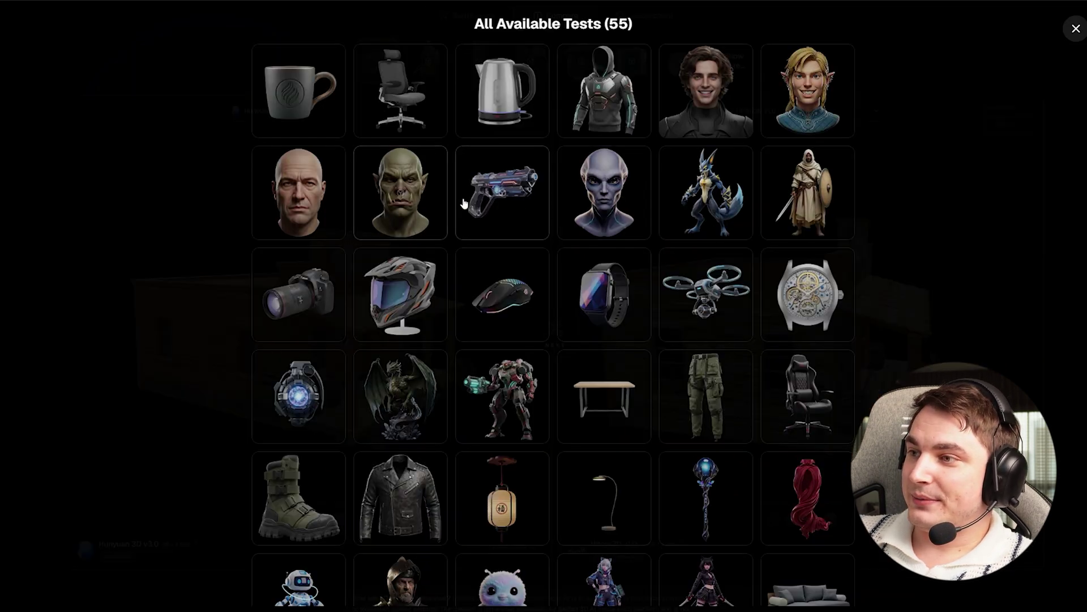
left_click(599, 181)
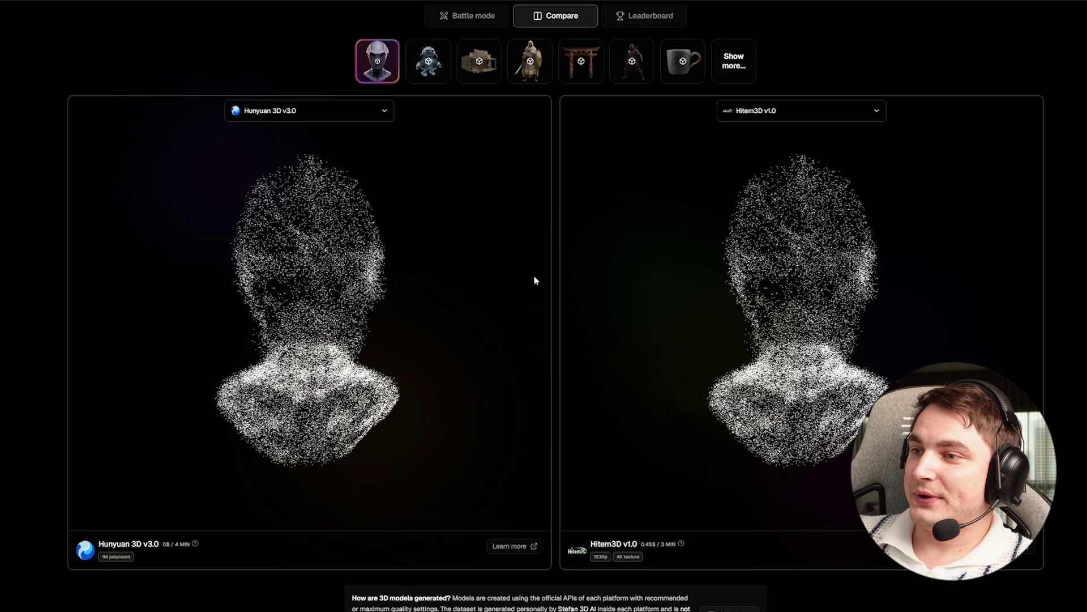
left_click_drag(789, 326, 628, 336)
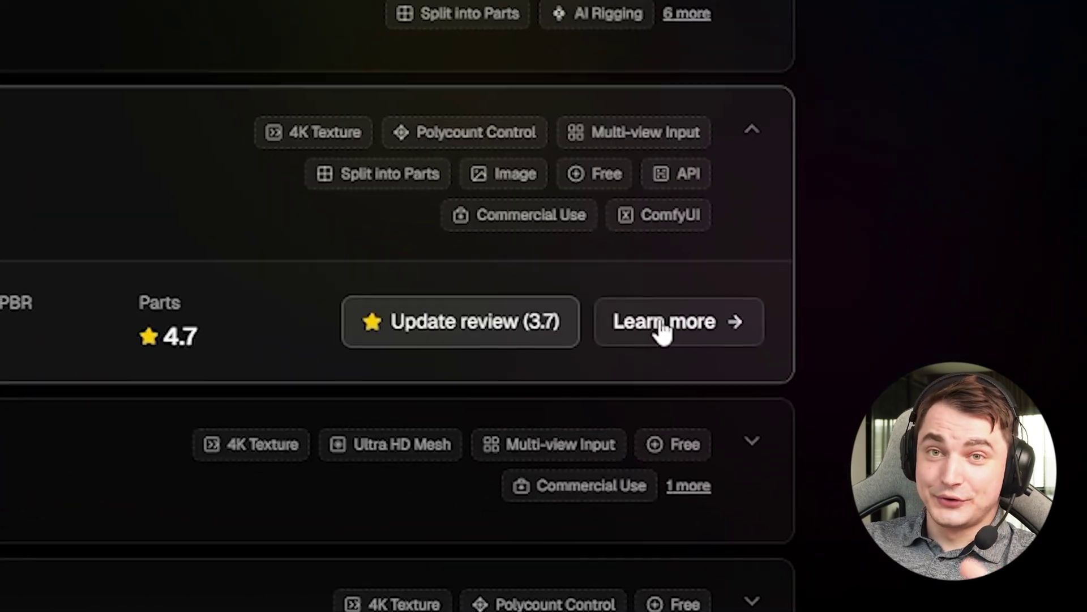
Step: Open Hyper3D (Rodin)'s page, rated 4.2 stars, with its Gen 2.0 and Gen 1.5 models
left_click(665, 323)
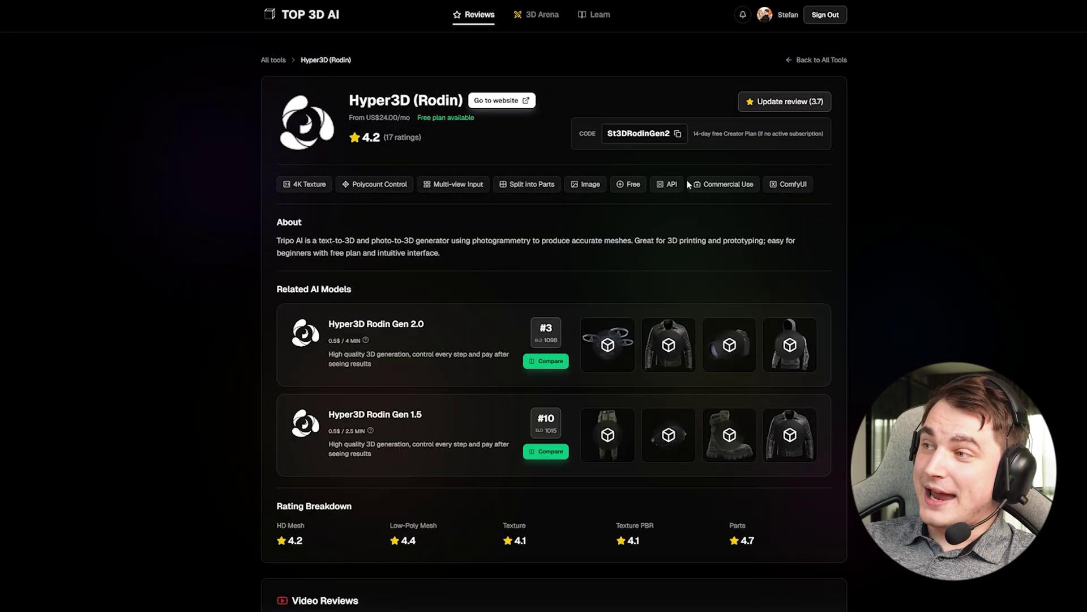